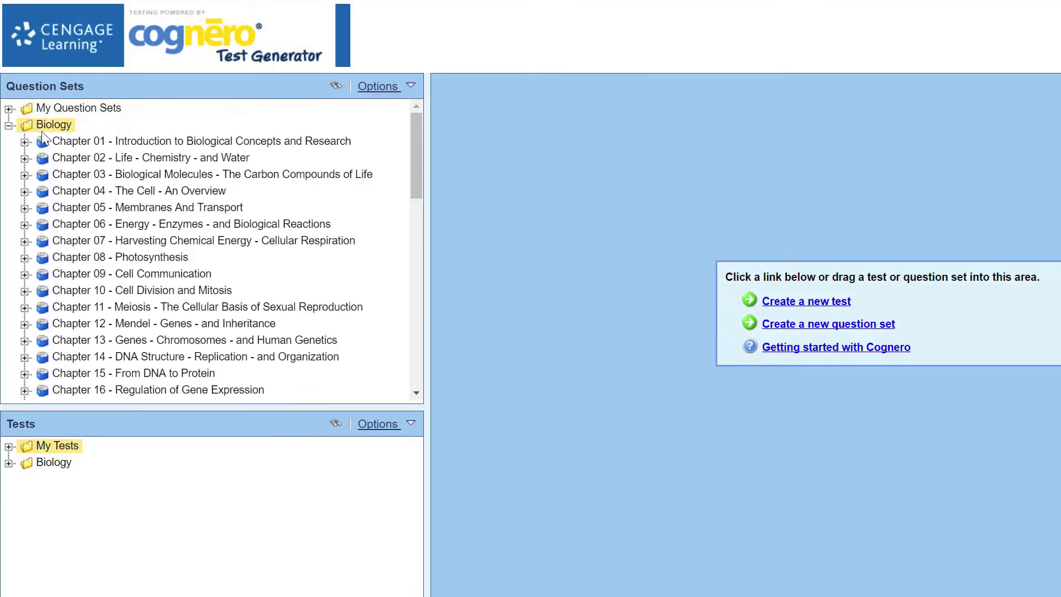
Load the Chapter 01 Biology question set and export it as a QTI 1.2 zip.
{"action": "mouse_move", "coordinate": [56, 141]}
{"action": "left_mouse_down"}
{"action": "mouse_move", "coordinate": [197, 202]}
{"action": "mouse_move", "coordinate": [505, 282]}
{"action": "left_mouse_up"}
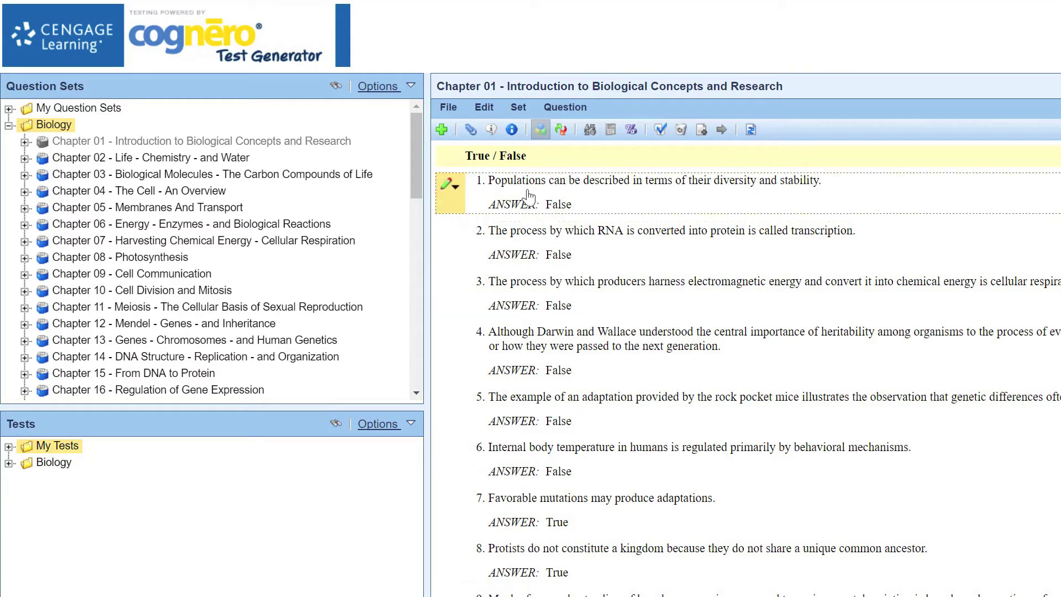
{"action": "left_click", "coordinate": [459, 113]}
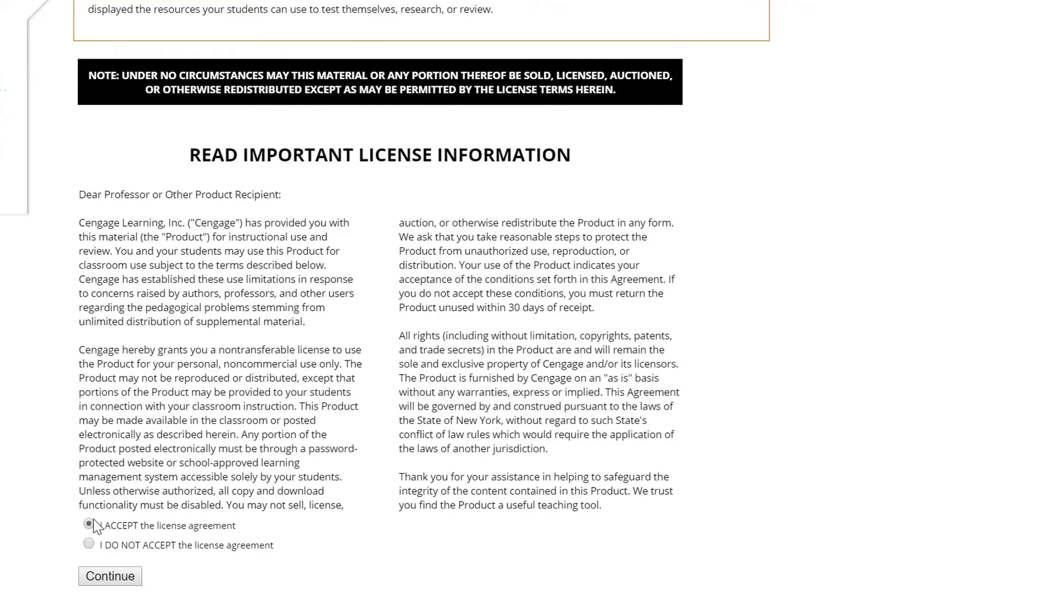
Continue past the accepted license to the Biology: The Dynamic Science resource listing.
{"action": "left_click", "coordinate": [100, 575]}
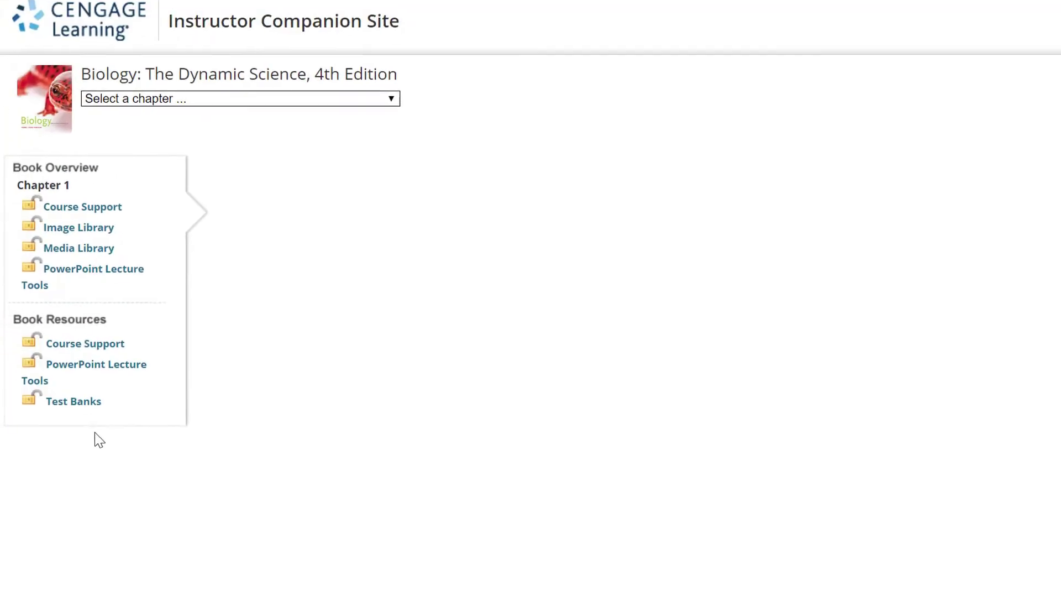
{"action": "left_click", "coordinate": [84, 402]}
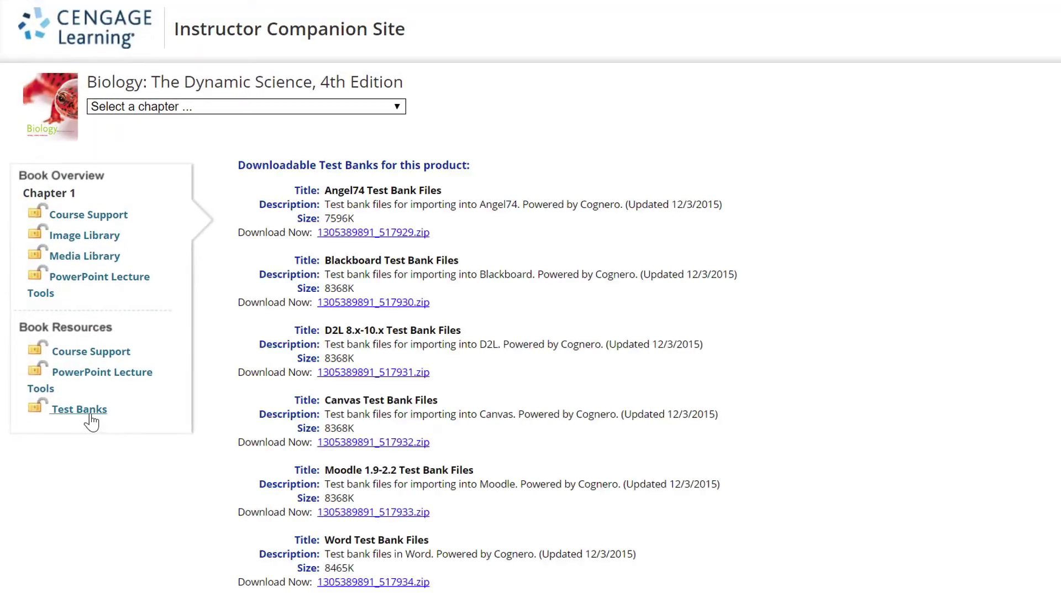
{"action": "left_click", "coordinate": [330, 445]}
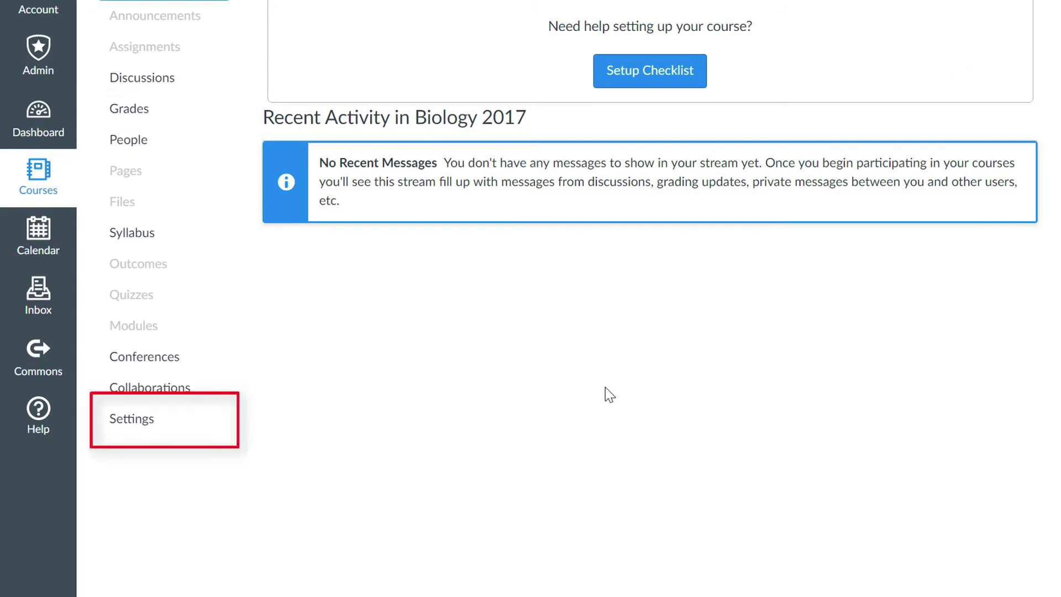
Begin a QTI .zip content import from the Biology 2017 course settings.
{"action": "left_click", "coordinate": [189, 420]}
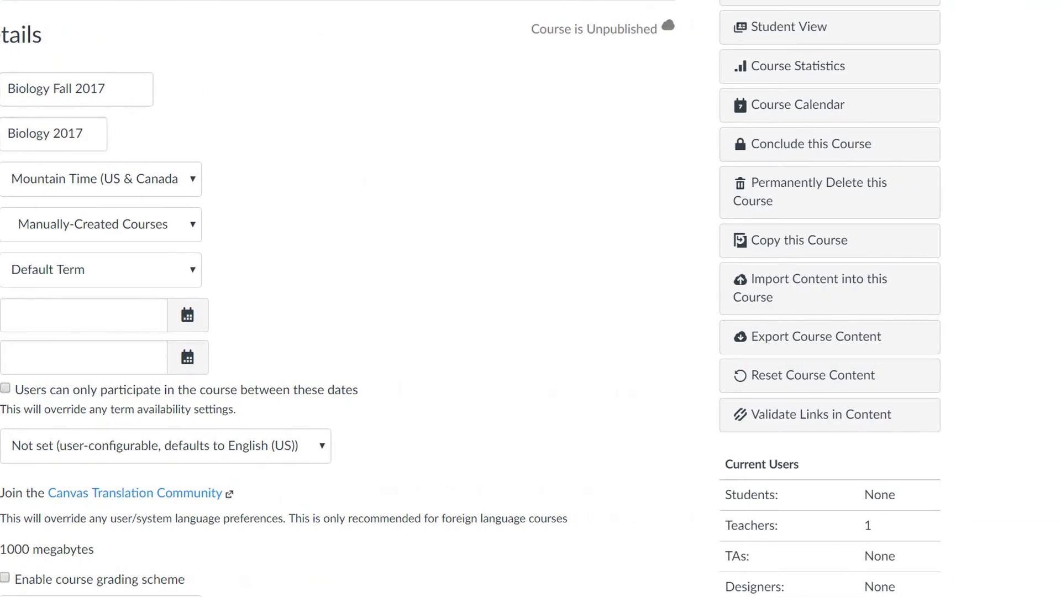
{"action": "left_click", "coordinate": [756, 302]}
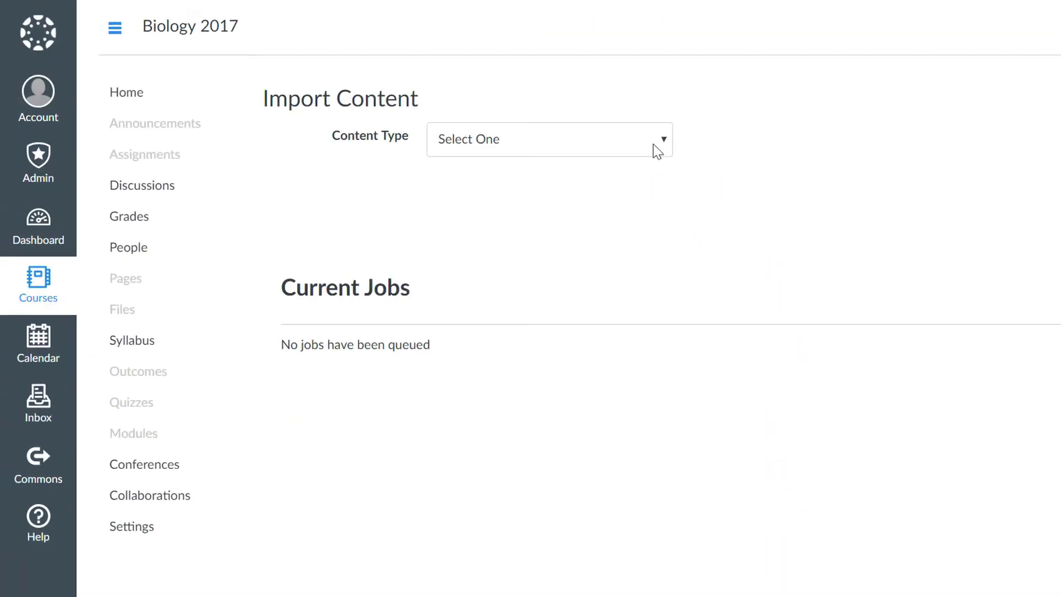
{"action": "left_click", "coordinate": [655, 147]}
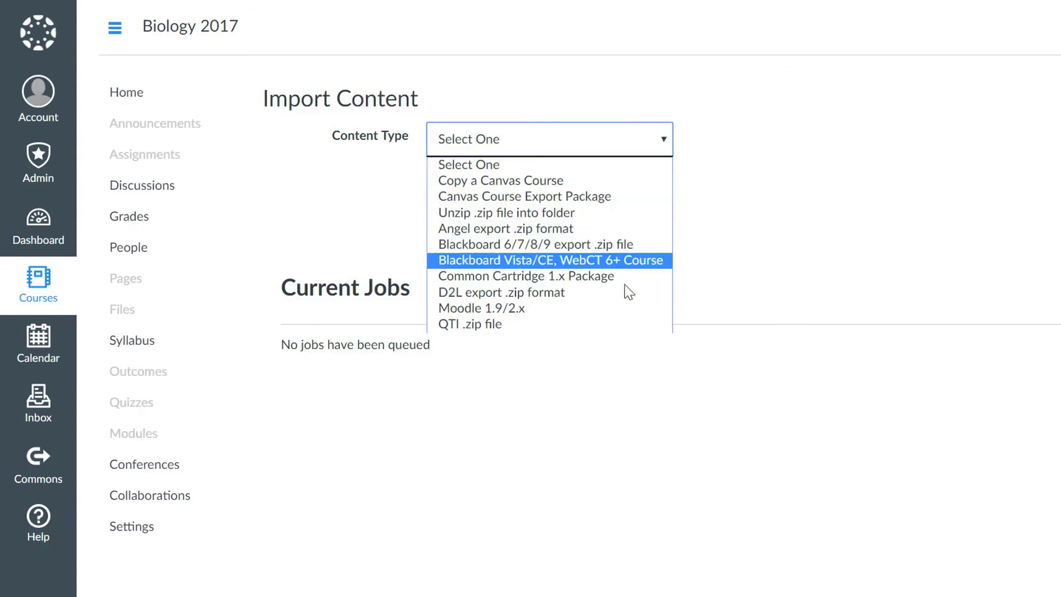
{"action": "left_click", "coordinate": [624, 324]}
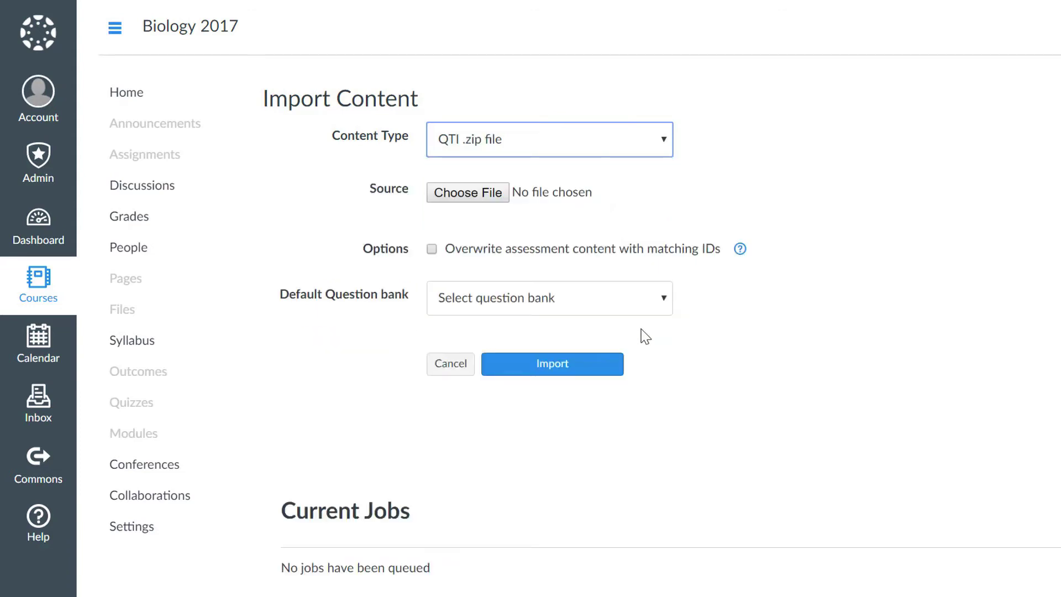
Import the Chapter 01 zip into a new question bank named 'Chapter 1 Test Bank'.
{"action": "left_click", "coordinate": [500, 198]}
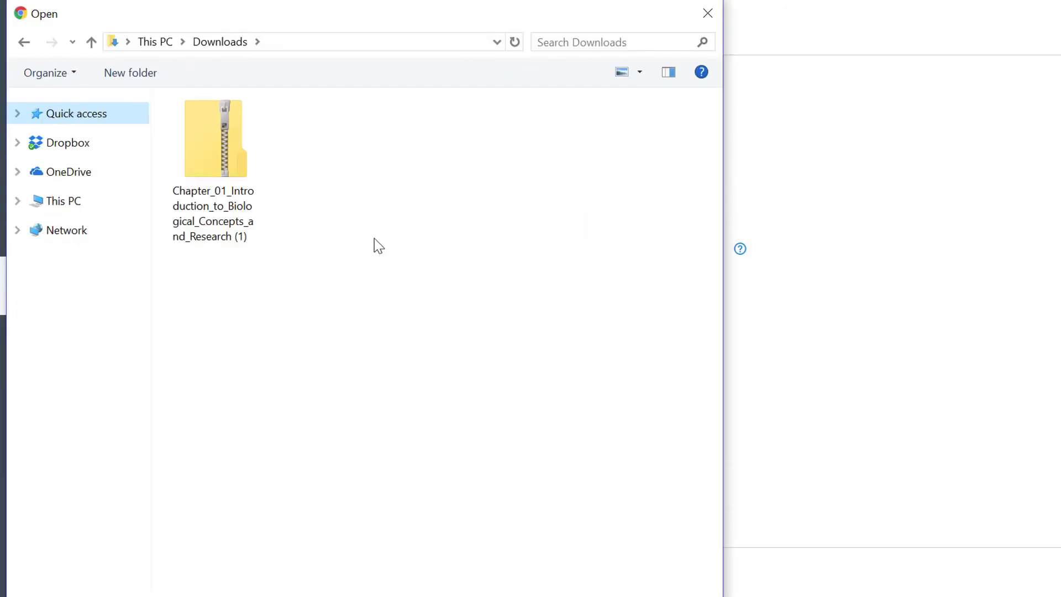
{"action": "left_click", "coordinate": [222, 202]}
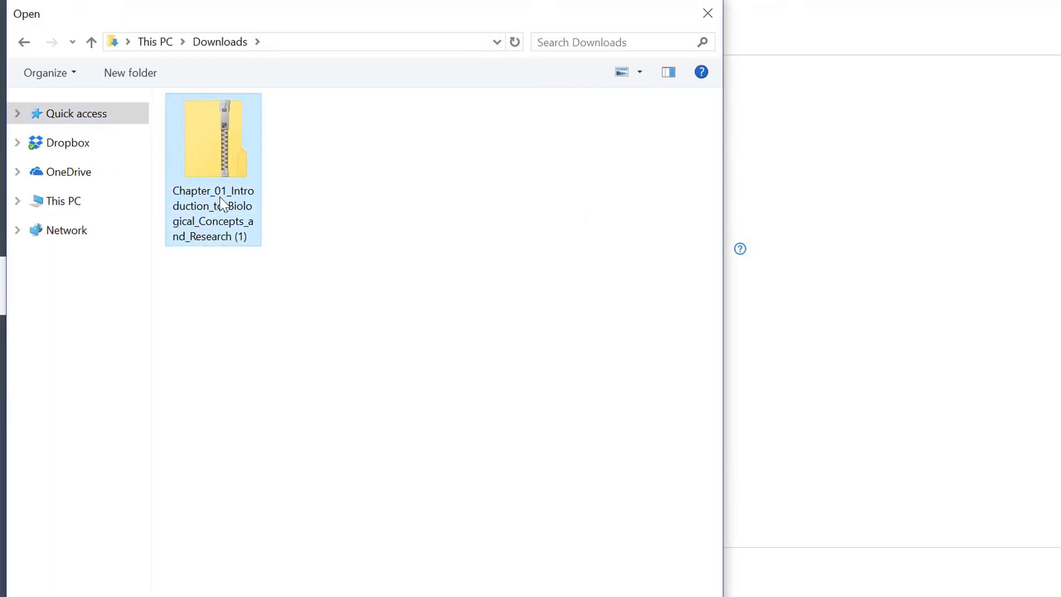
{"action": "double_click", "coordinate": [221, 203]}
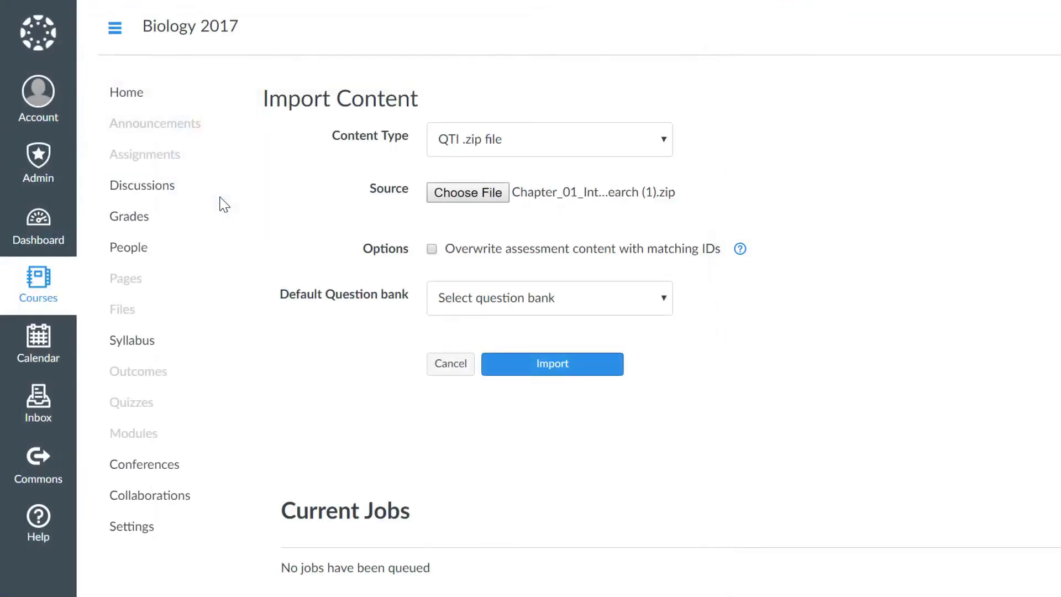
{"action": "left_click", "coordinate": [442, 295]}
{"action": "left_click", "coordinate": [461, 337]}
{"action": "type", "text": "C"}
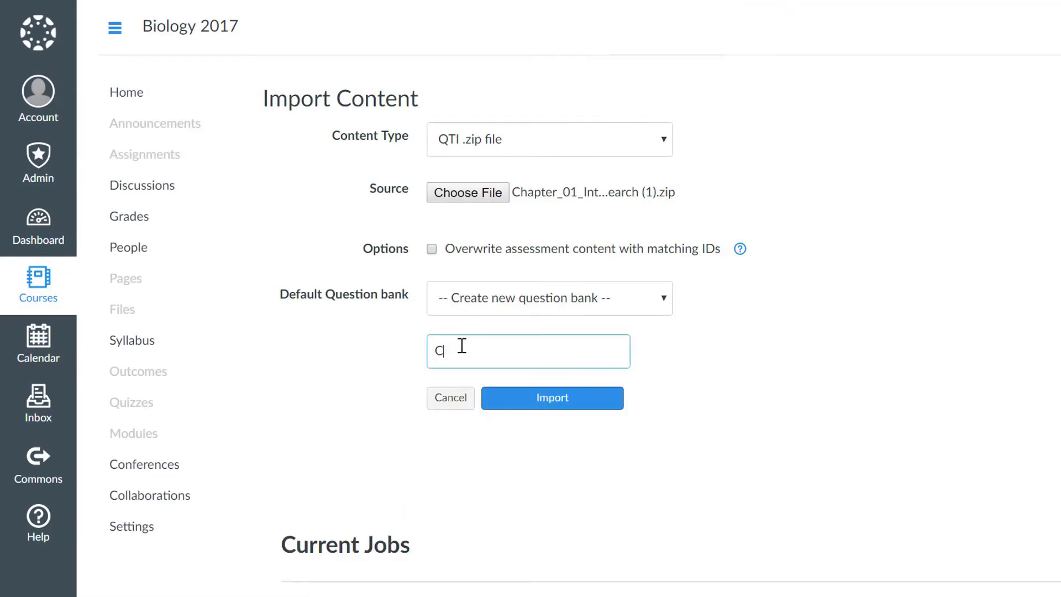
{"action": "type", "text": "hapter 1 Test"}
{"action": "type", "text": " Bank"}
{"action": "left_click", "coordinate": [564, 396]}
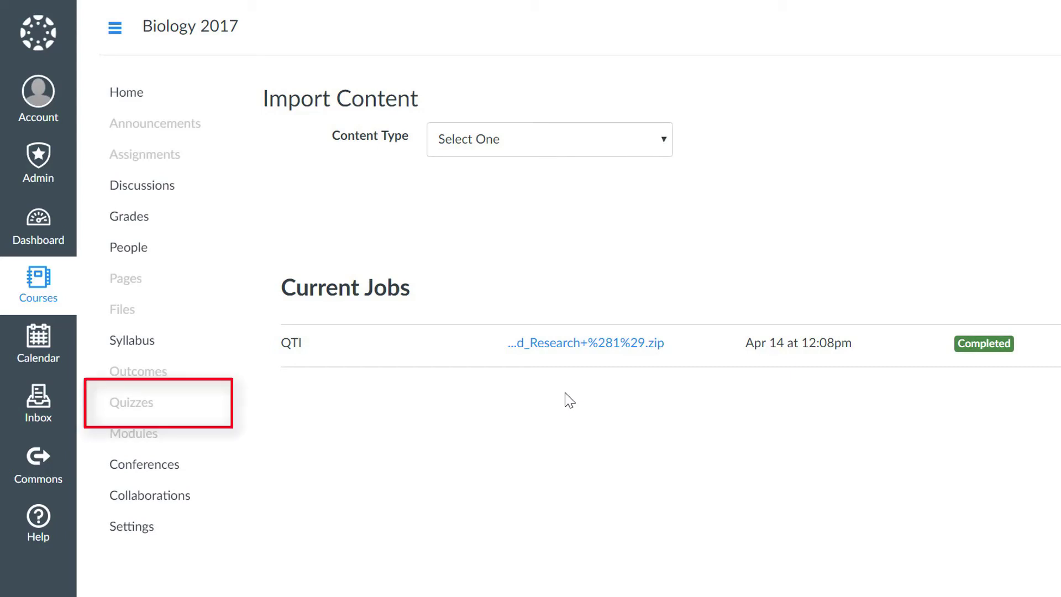
Go to the course Quizzes page and open its gear menu.
{"action": "left_click", "coordinate": [150, 408]}
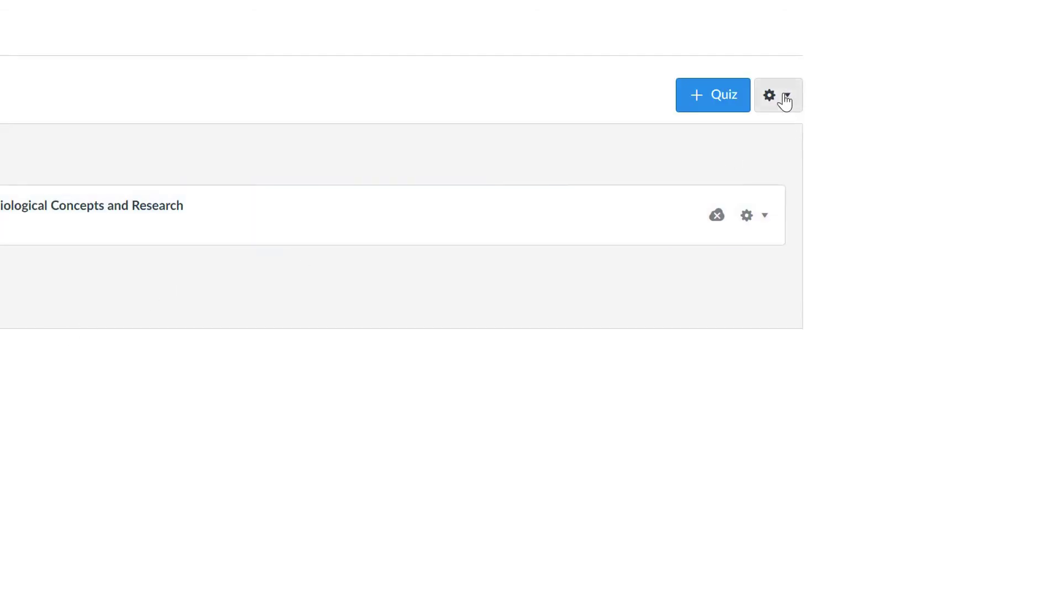
{"action": "left_click", "coordinate": [785, 101]}
Open the Chapter 01 - Introduction to Biological Concepts and Research bank via Manage Question Banks.
{"action": "left_click", "coordinate": [780, 151]}
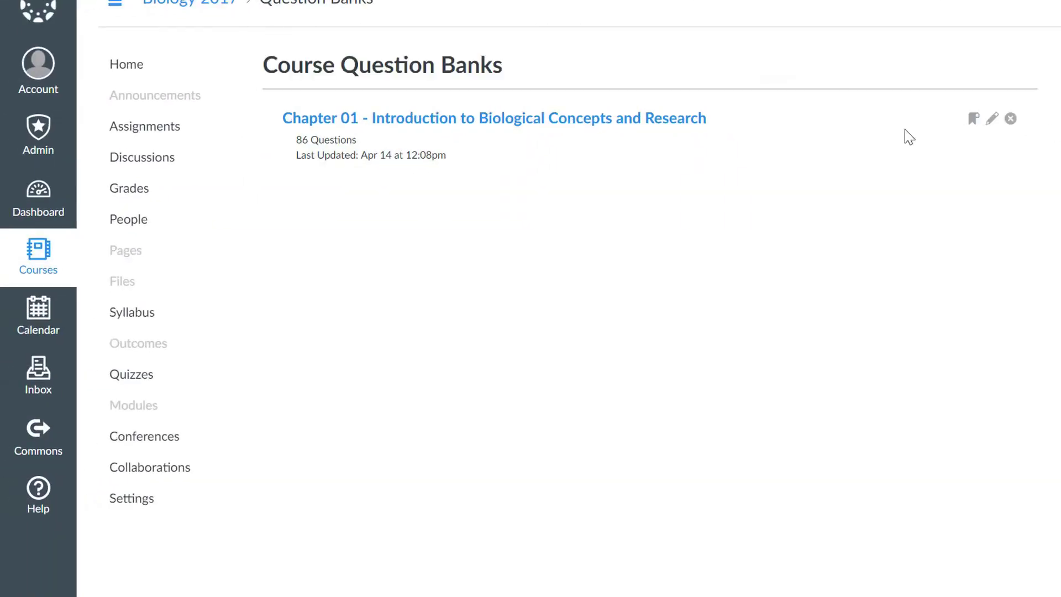
{"action": "left_click", "coordinate": [671, 123]}
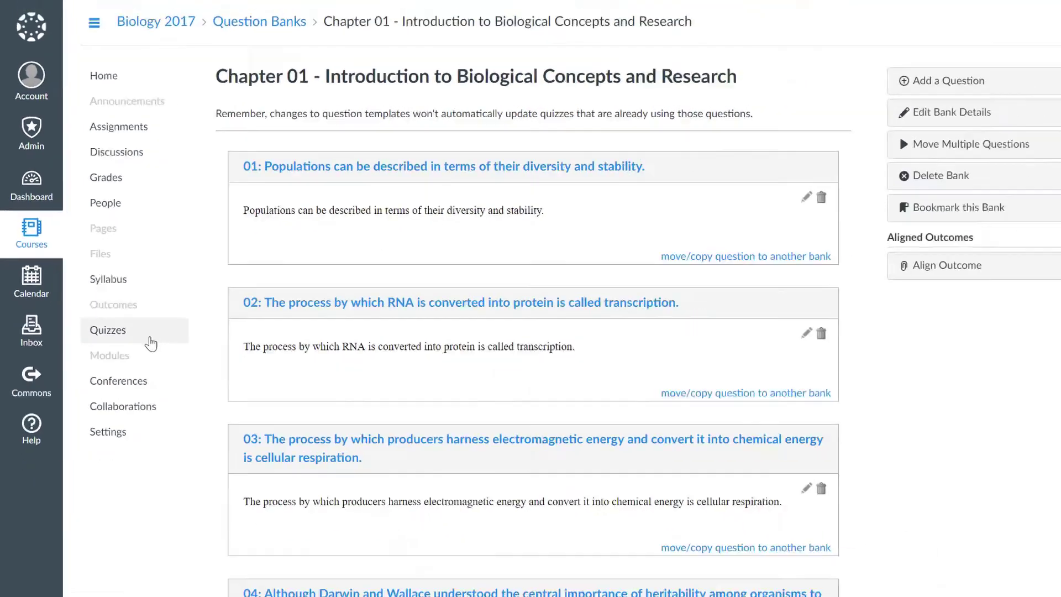
Return to the Biology 2017 quizzes list and create a new quiz.
{"action": "left_click", "coordinate": [150, 343]}
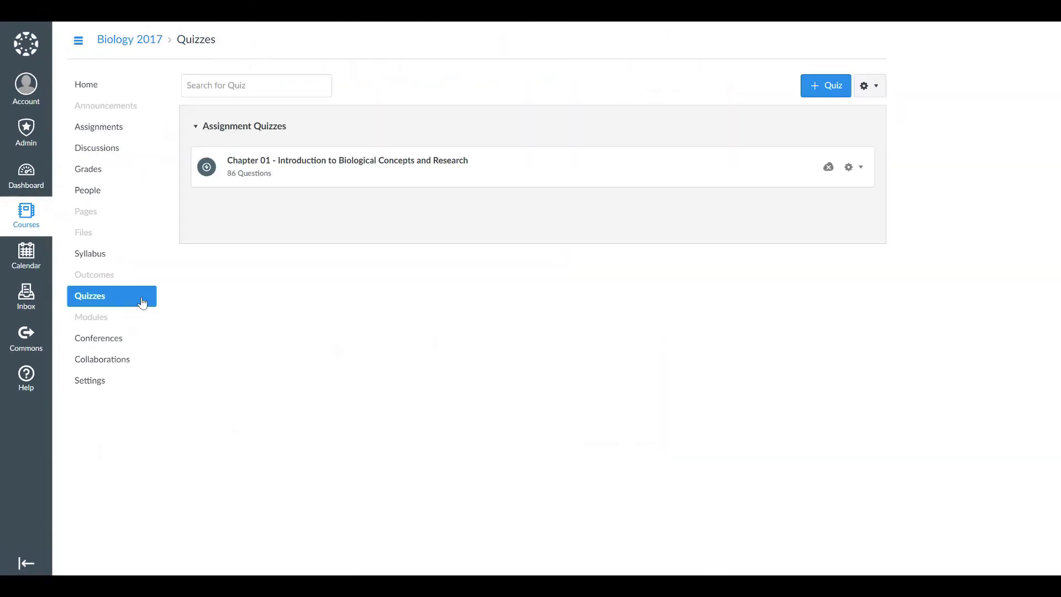
{"action": "left_click", "coordinate": [832, 99]}
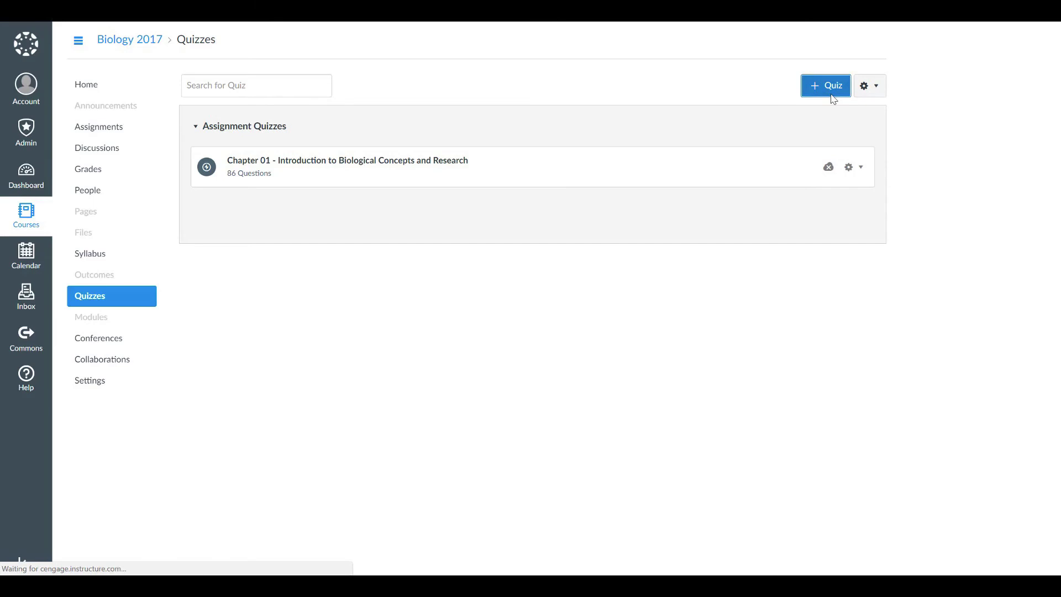